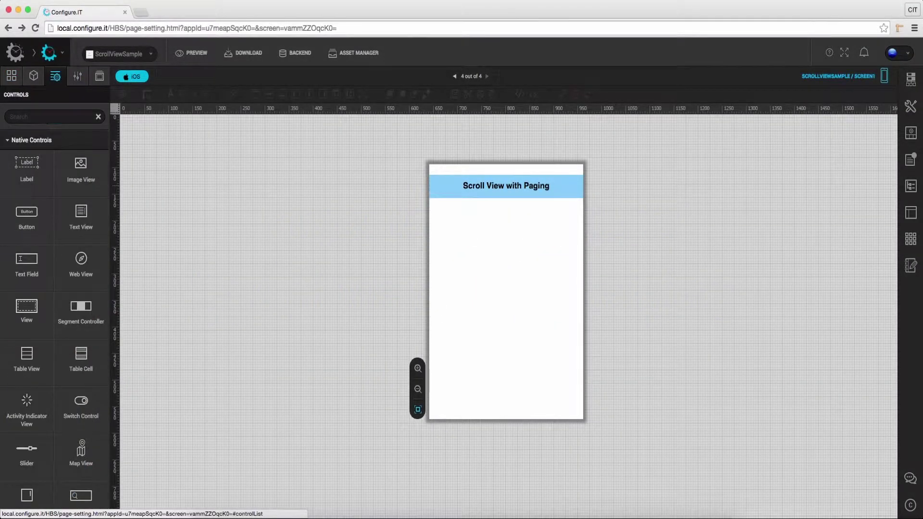
Add a Scrollview control just below the navigation bar and stretch it to the full screen width.
click(48, 117)
text(scr)
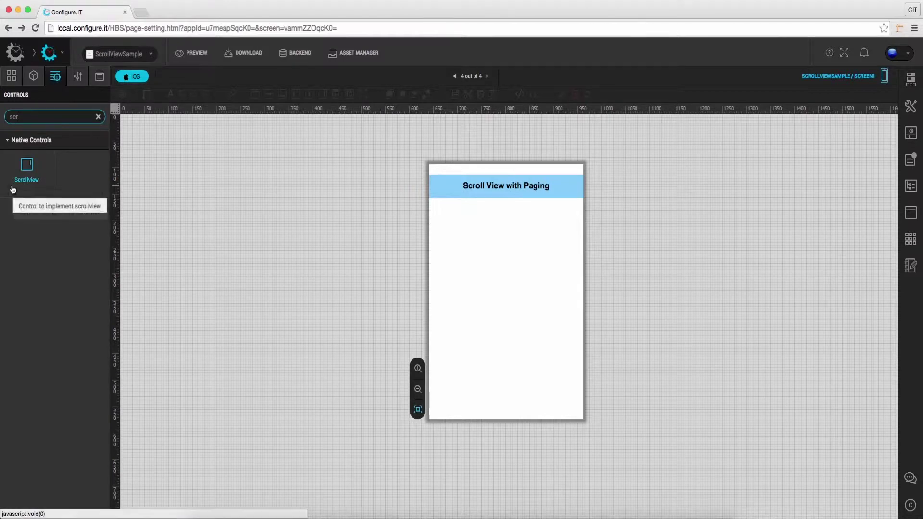
drag(26, 168, 505, 242)
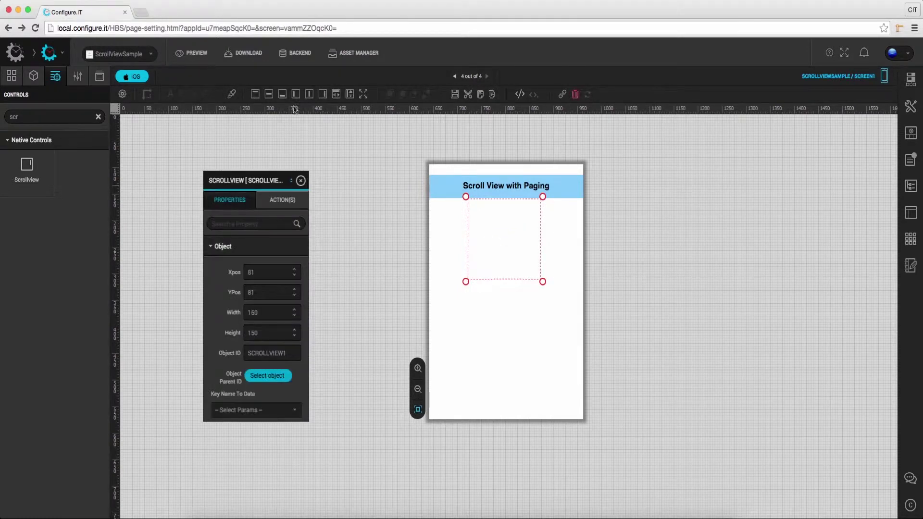
click(336, 95)
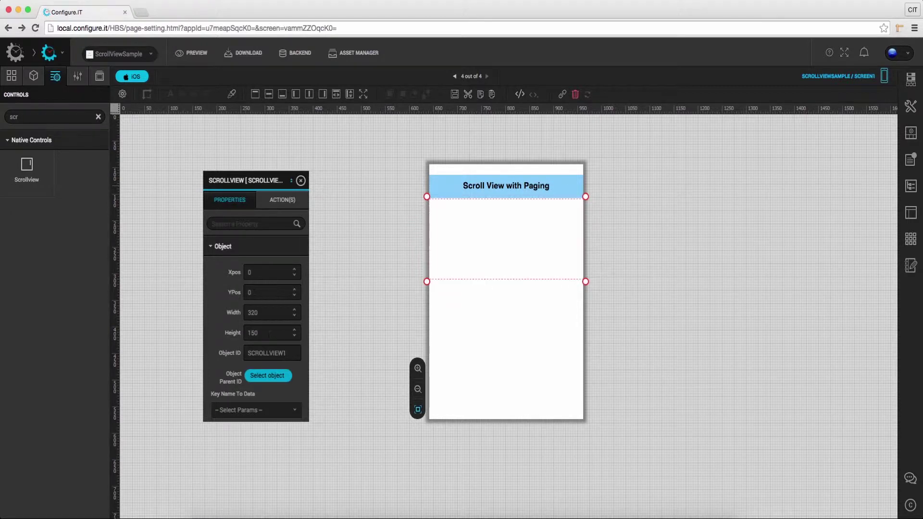
Set the height of SCROLLVIEW1 to 350.
click(33, 76)
click(250, 333)
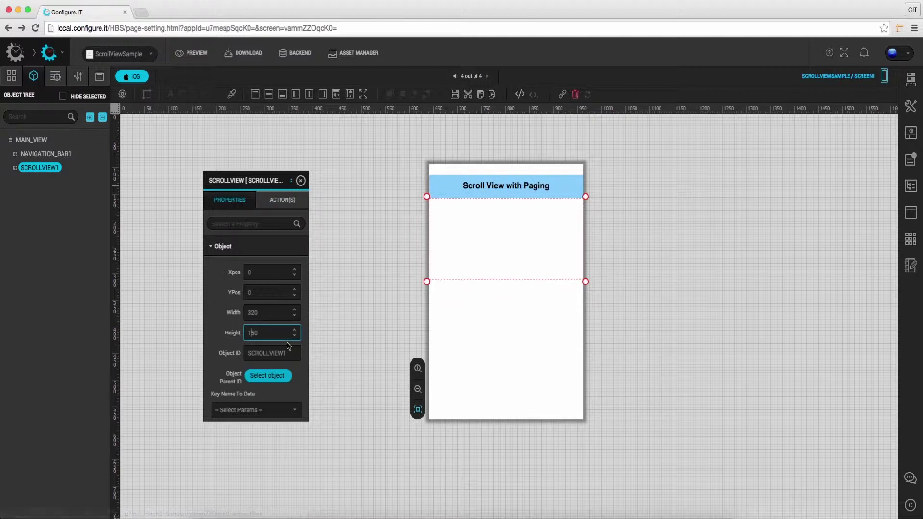
key(BackSpace)
text(3)
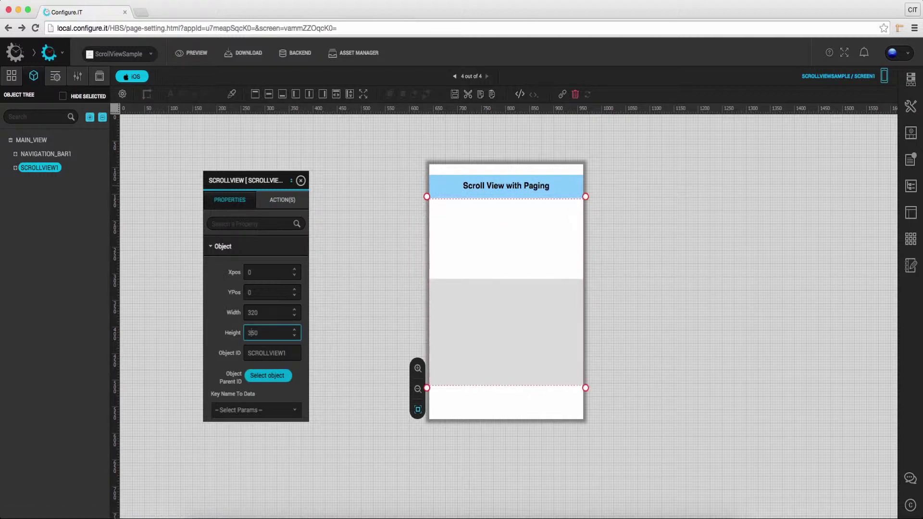
Set the width of VIEW1 inside SCROLLVIEW1 to 960.
click(15, 167)
click(33, 181)
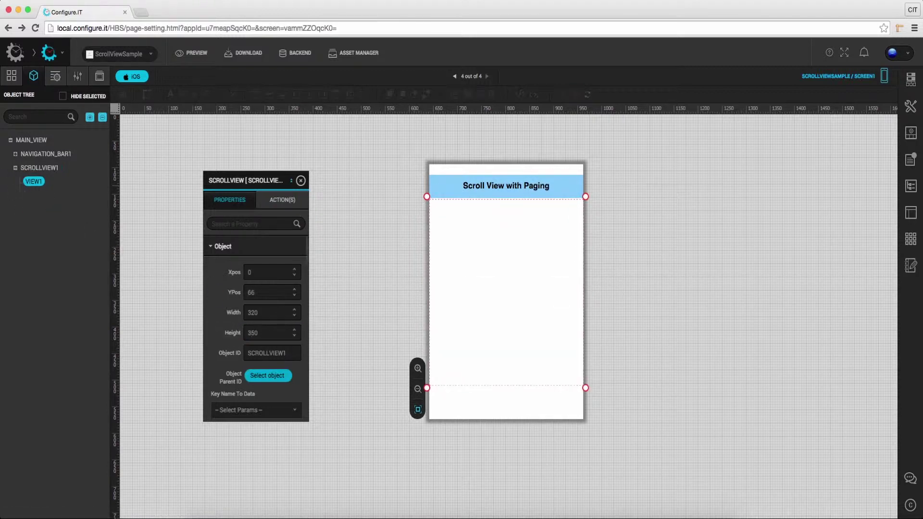
click(268, 312)
key(BackSpace)
key(BackSpace)
key(BackSpace)
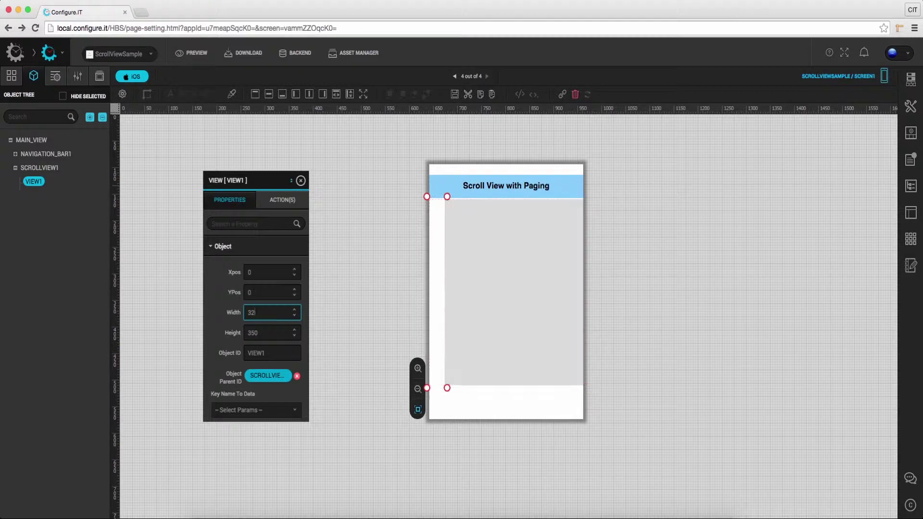
text(960)
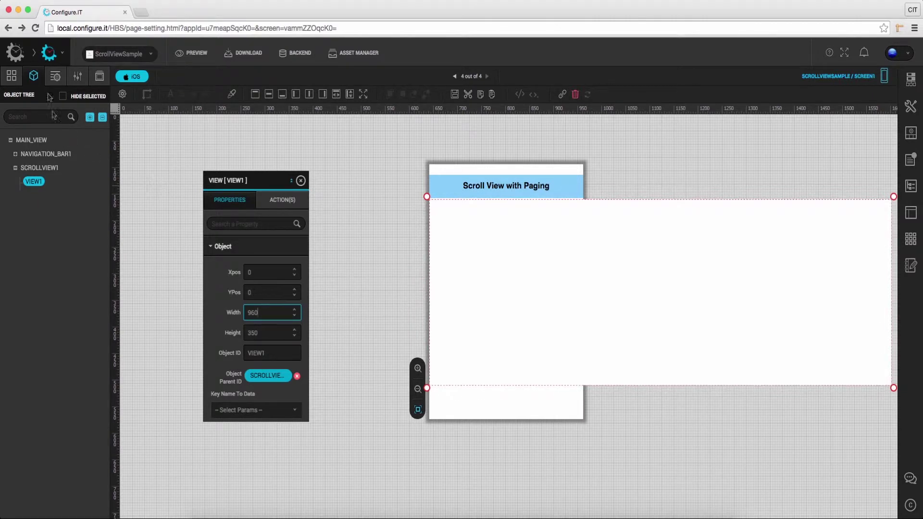
Add a View on the first page of VIEW1, positioned at X 0 and Y 0 with a height of 350.
click(55, 76)
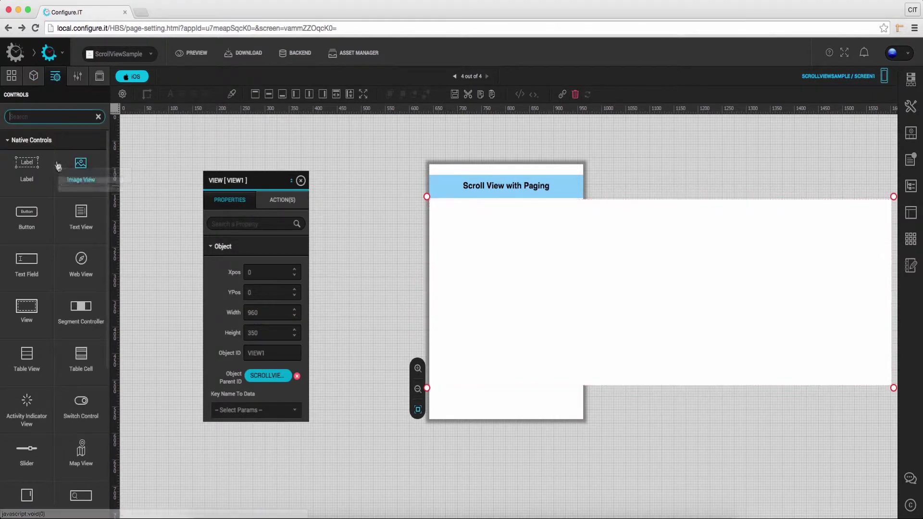
text(view)
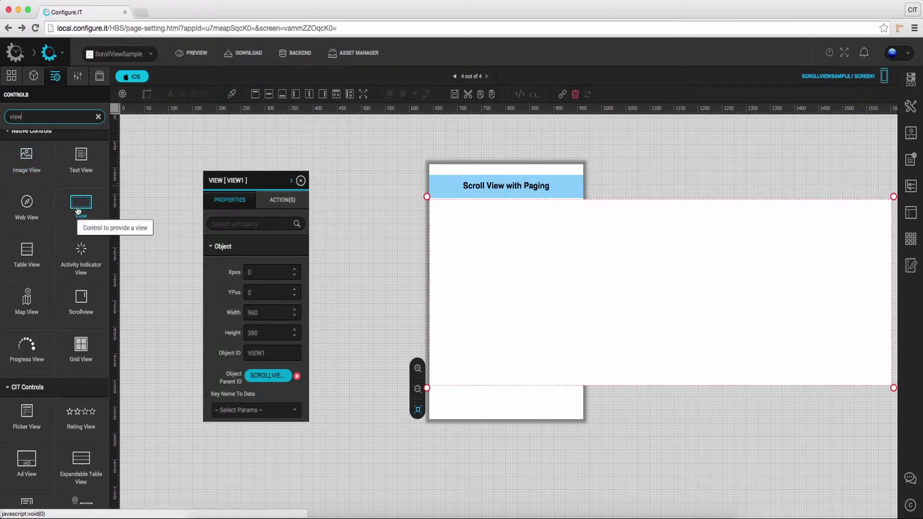
drag(80, 212, 468, 240)
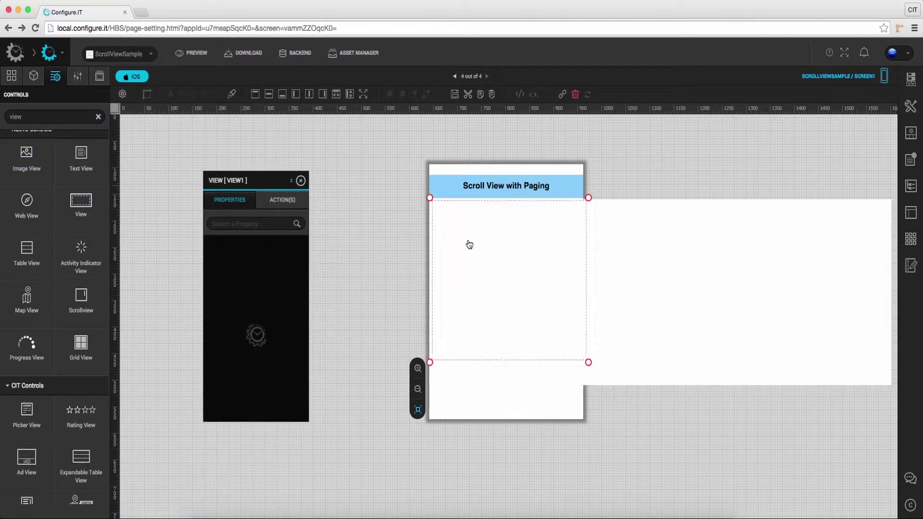
click(256, 289)
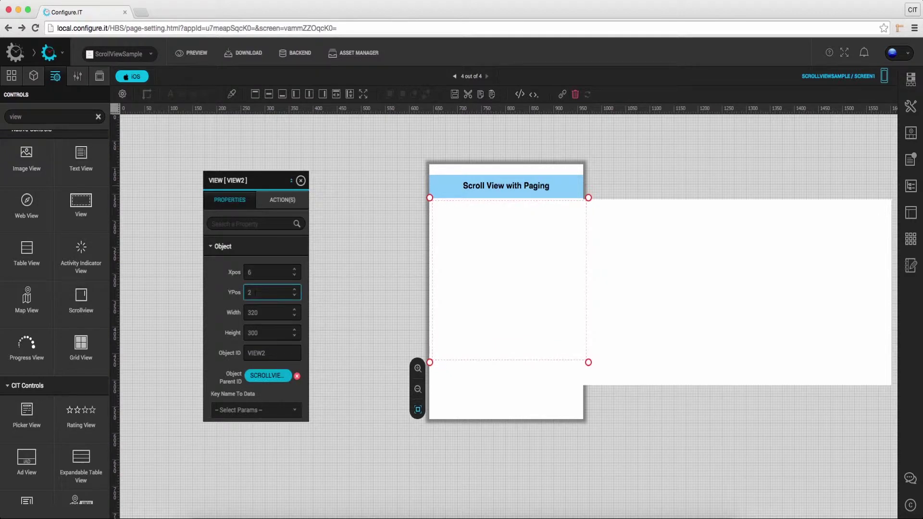
key(BackSpace)
click(258, 273)
key(BackSpace)
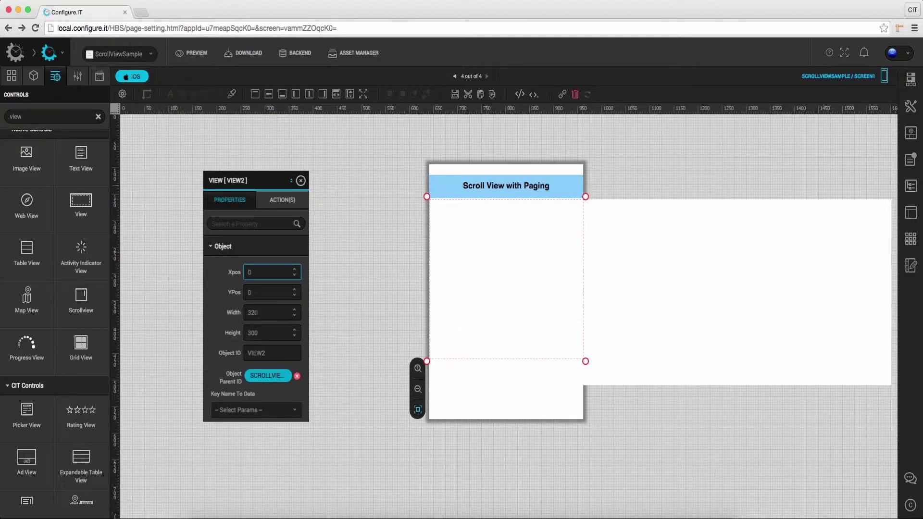
double_click(269, 333)
text(350)
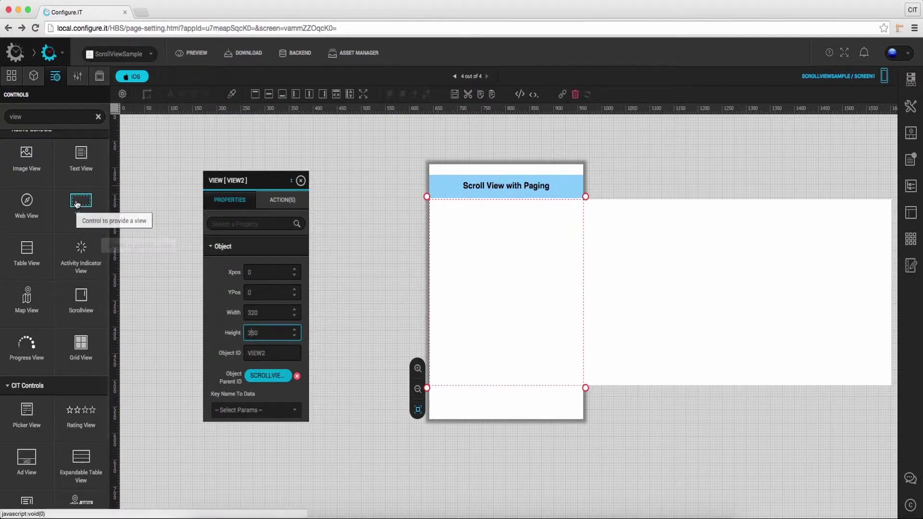
Add a second View beside the first one inside VIEW1, positioned at X 320 and Y 0 with a height of 350.
drag(77, 204, 630, 244)
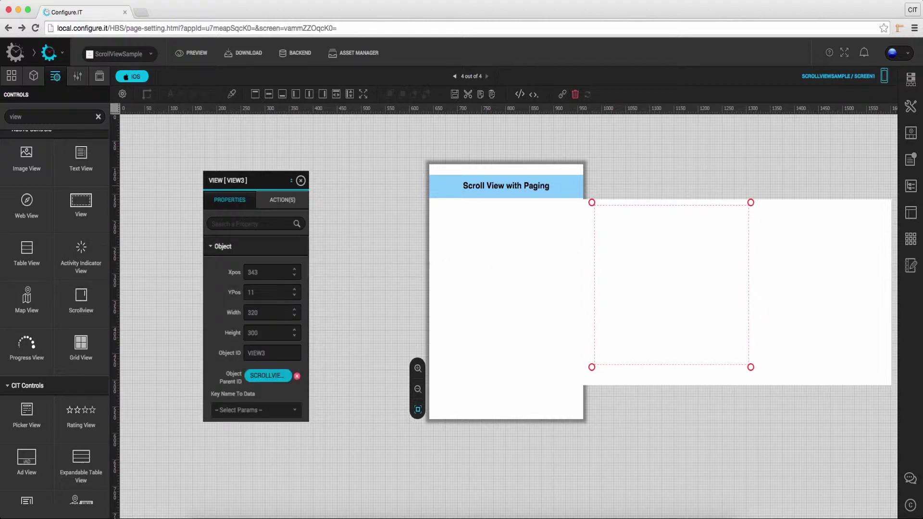
double_click(267, 272)
text(320)
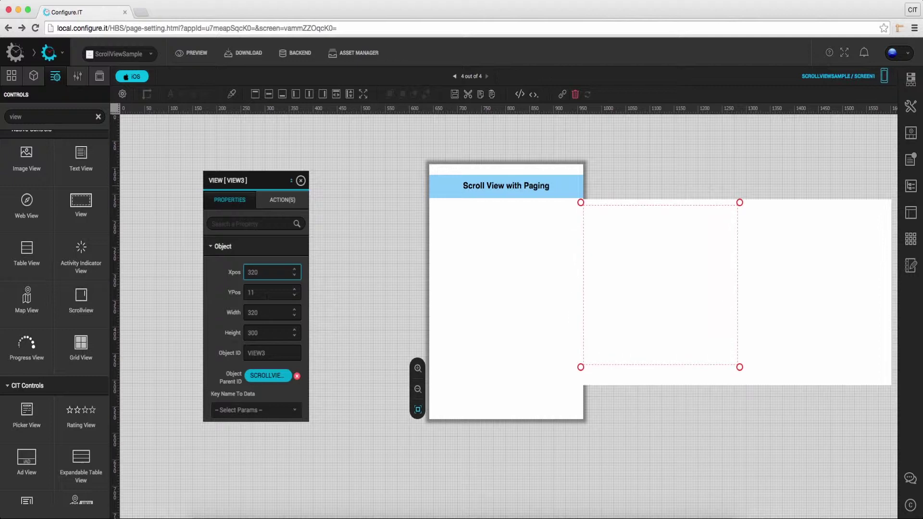
click(265, 292)
key(BackSpace)
key(BackSpace)
text(0)
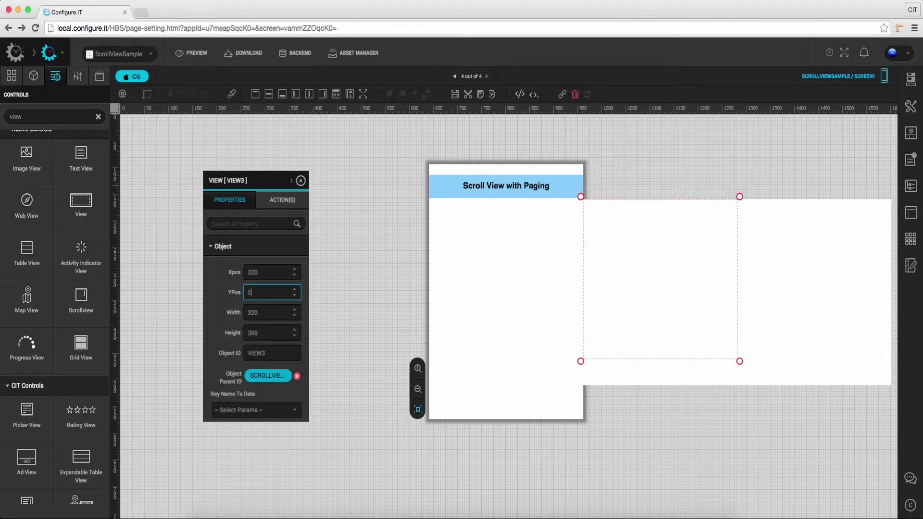
click(255, 333)
key(BackSpace)
text(5)
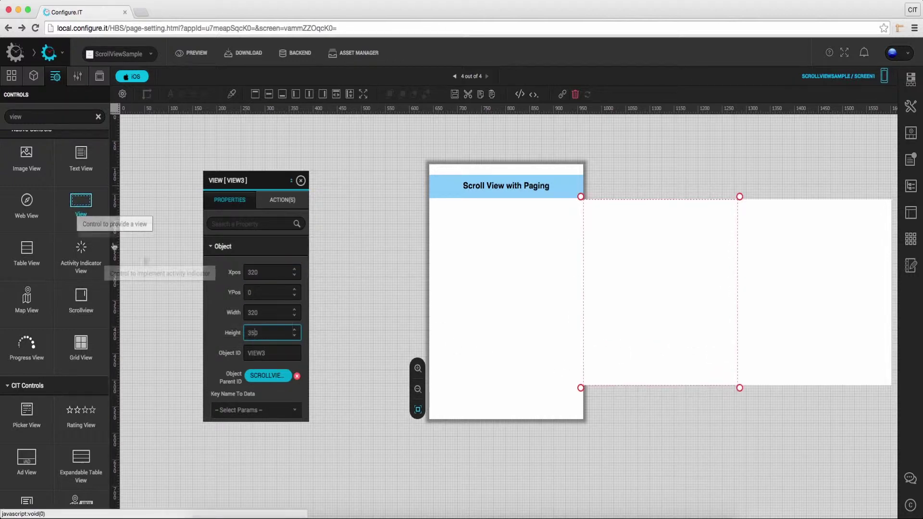
Add a third View at the far end of VIEW1, positioned at X 640 and Y 0 with a height of 350.
drag(81, 205, 785, 241)
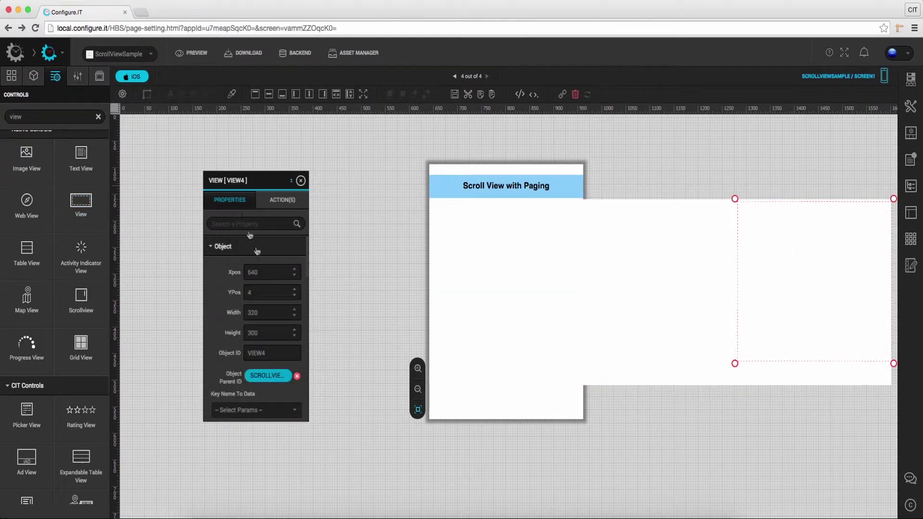
click(260, 292)
key(BackSpace)
text(0)
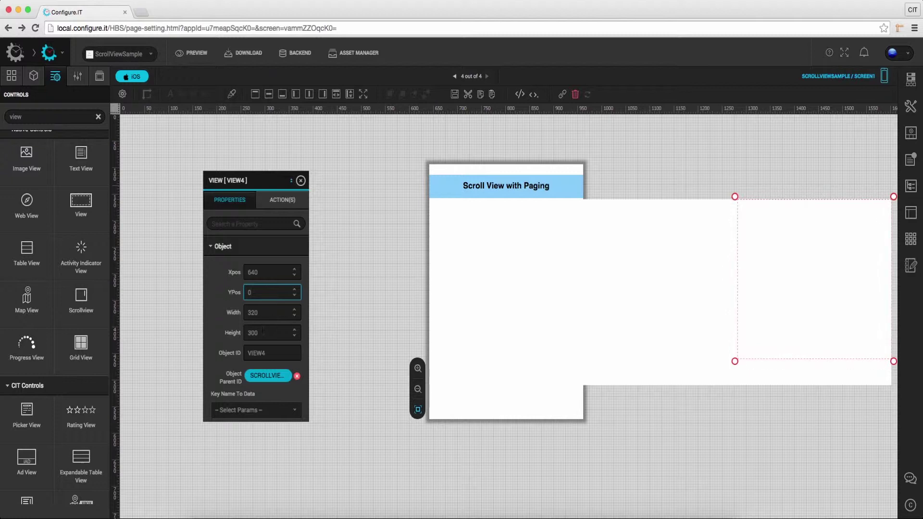
click(263, 333)
key(BackSpace)
key(BackSpace)
text(50)
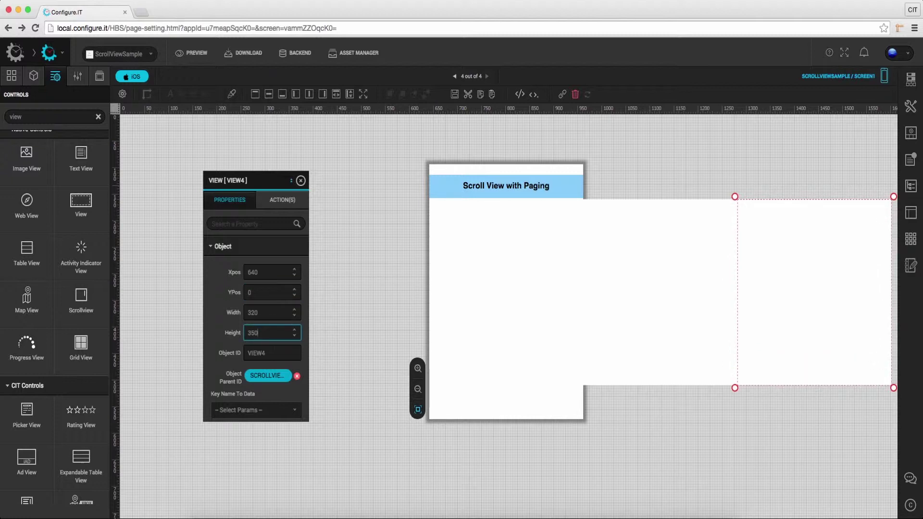
Set the background color of the first page view, VIEW2, to beige f5deb3.
click(469, 297)
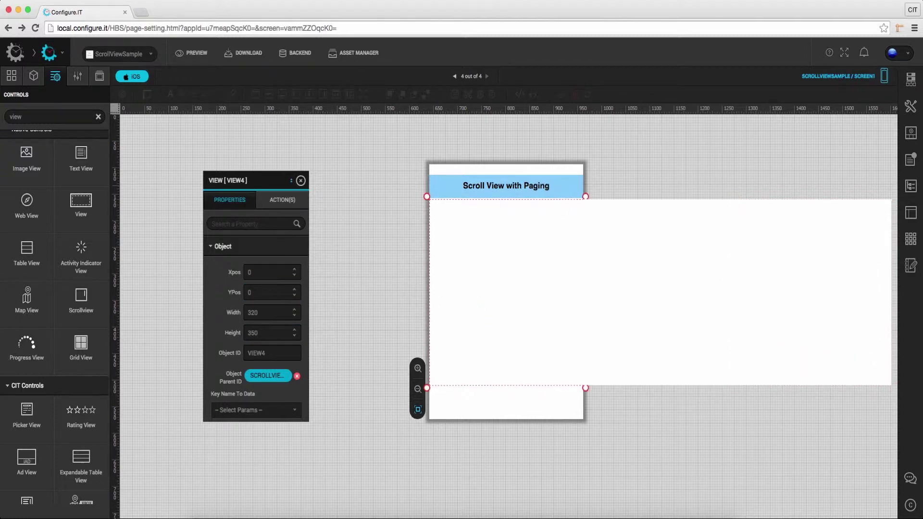
click(250, 223)
text(bac)
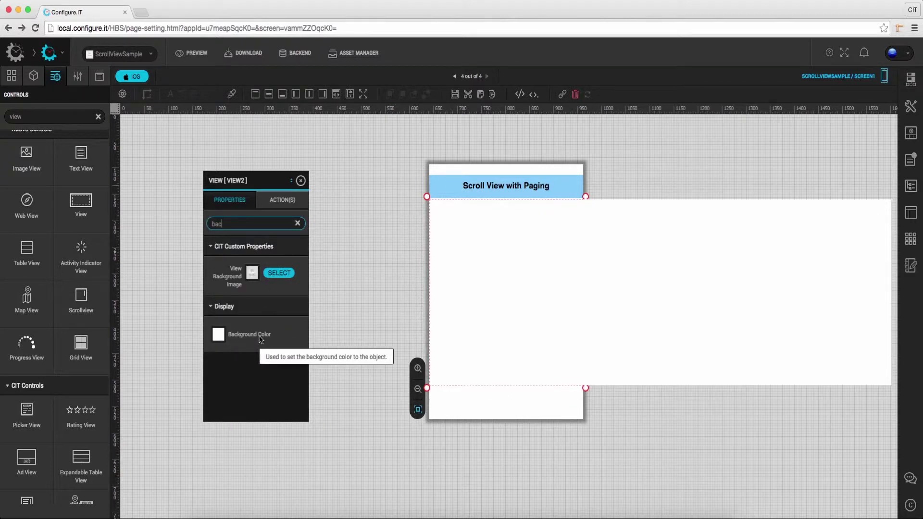
click(225, 337)
click(457, 216)
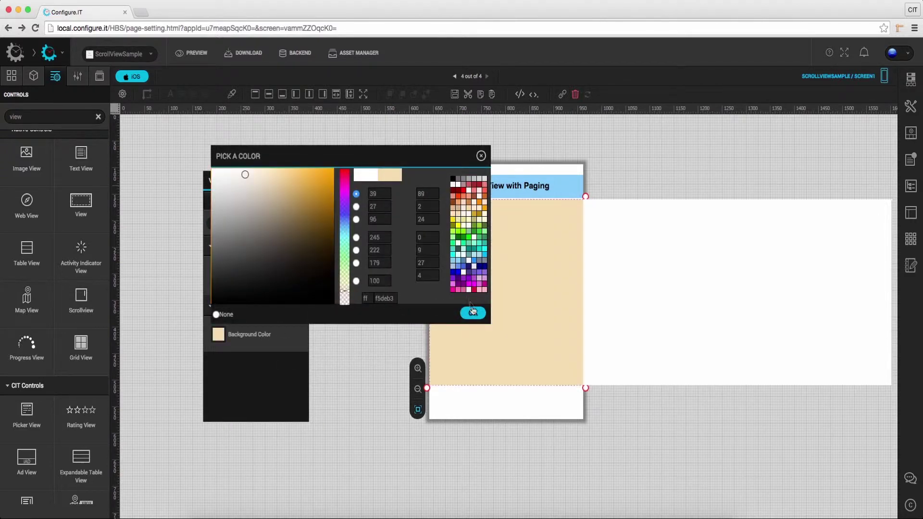
click(472, 313)
Set the background color of the middle page view, VIEW3, to light blue.
click(630, 293)
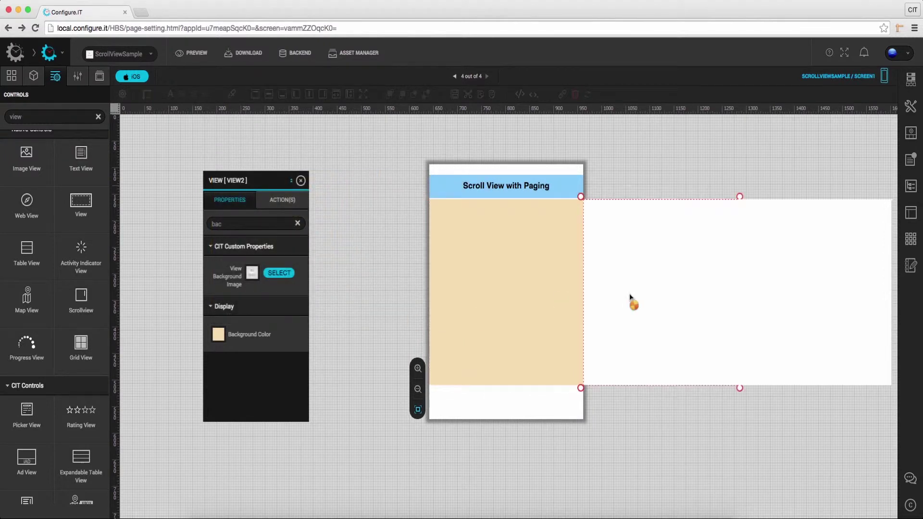
key(BackSpace)
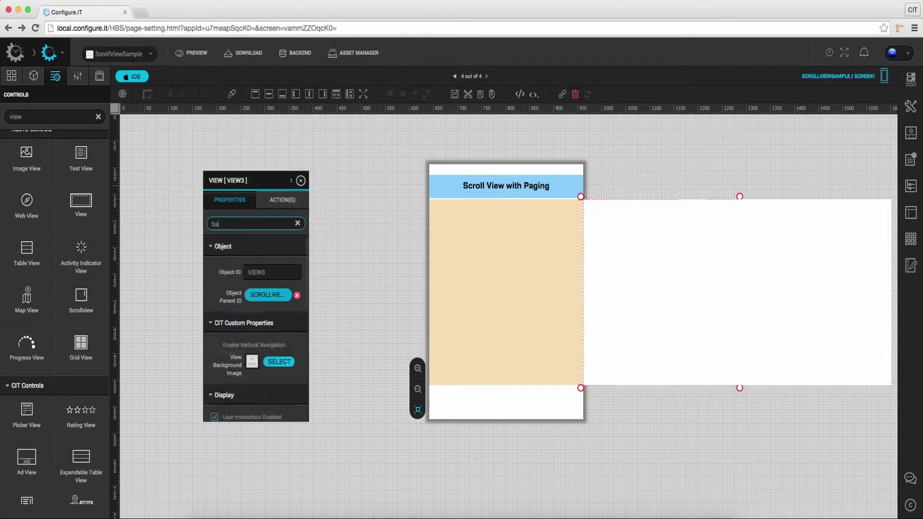
click(218, 334)
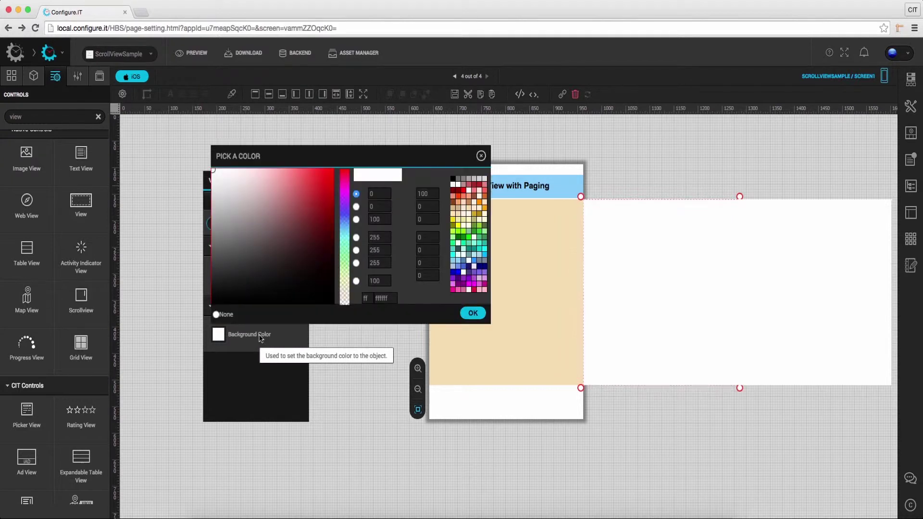
click(458, 264)
click(472, 312)
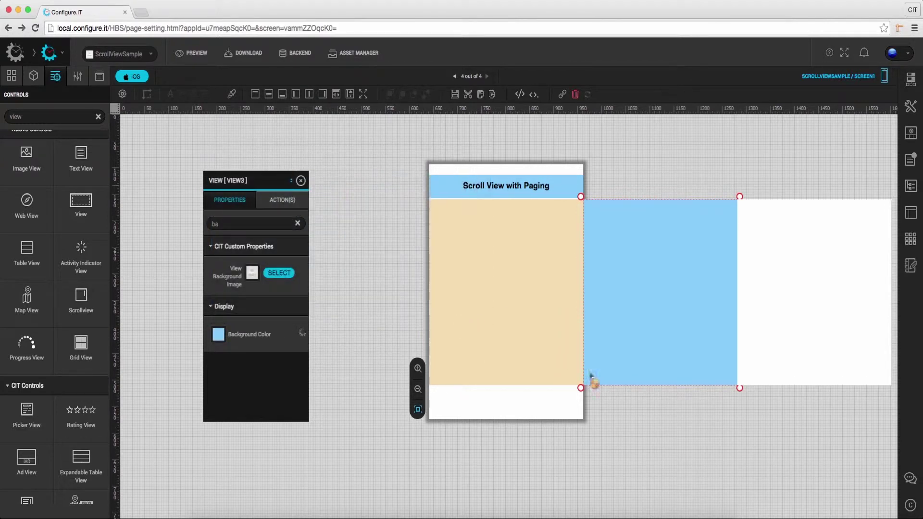
Set the background color of the last page view, VIEW4, to pale pink fff0f5.
click(775, 317)
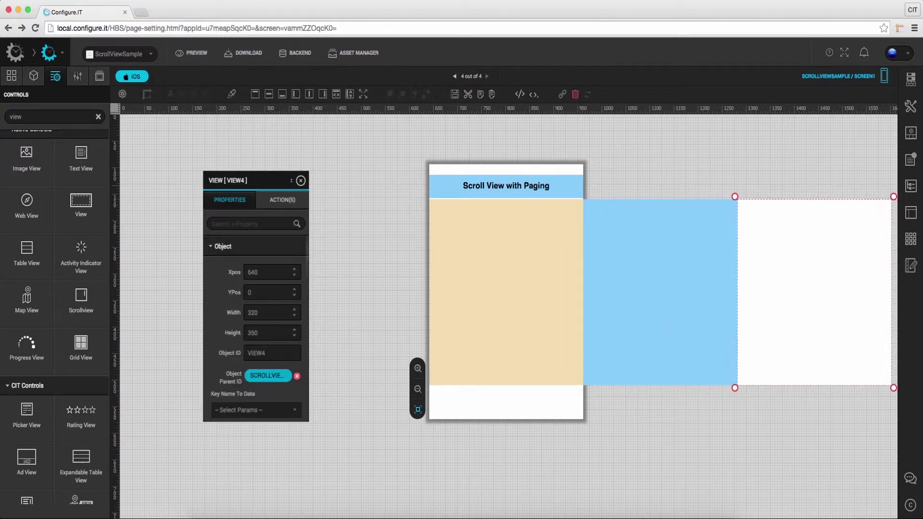
scroll(256, 337, down, 5)
click(250, 335)
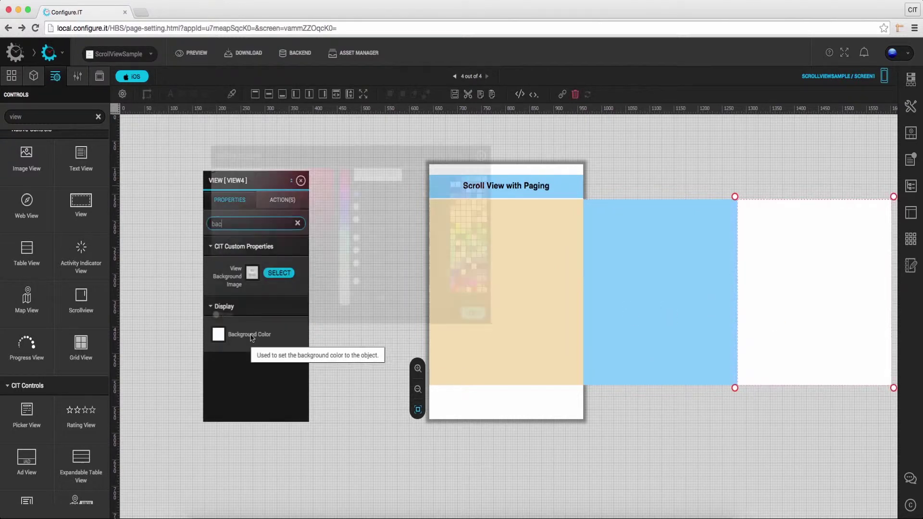
click(470, 291)
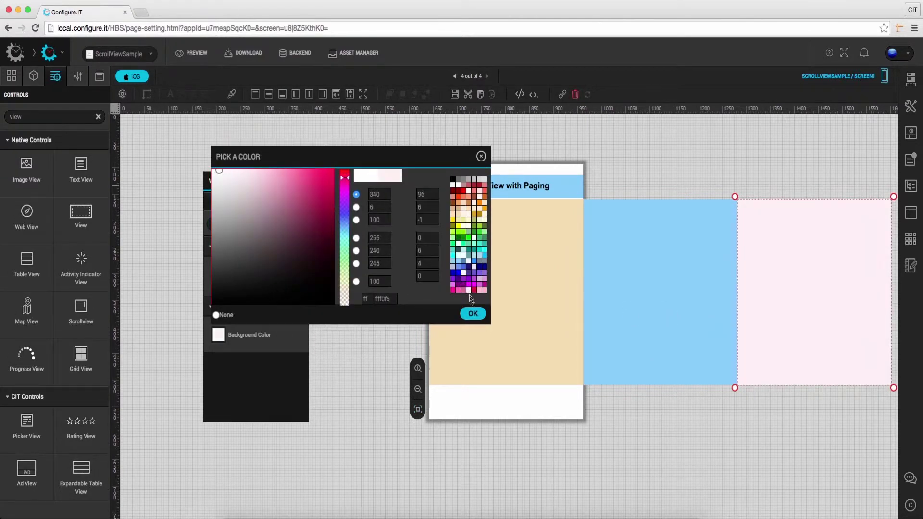
click(473, 314)
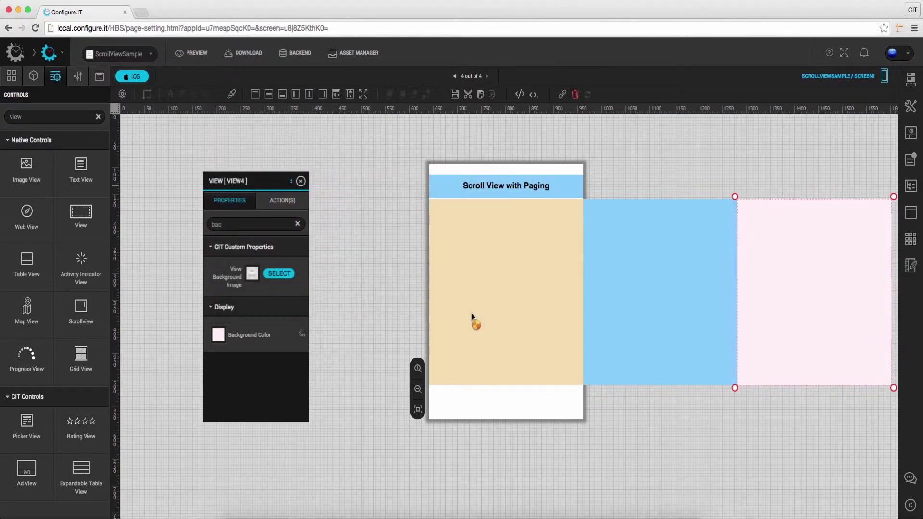
Turn on Paging Enabled for SCROLLVIEW1.
click(35, 79)
click(39, 168)
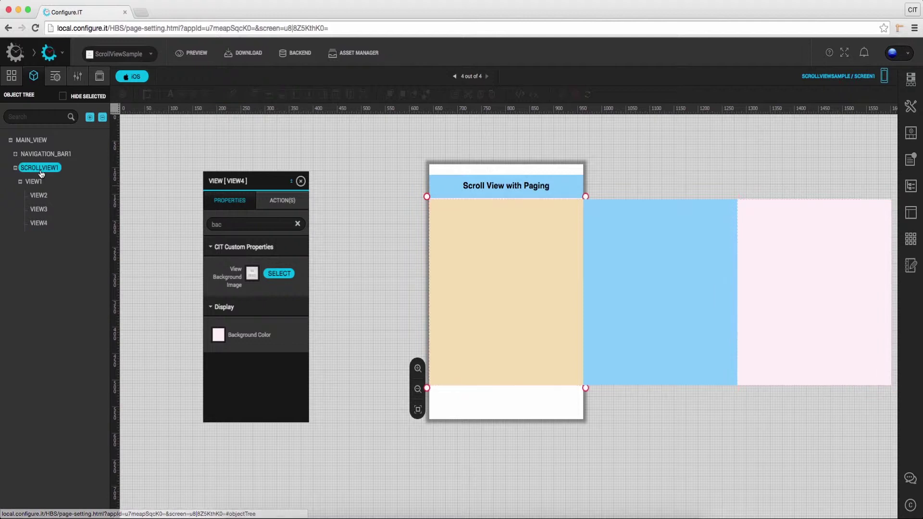
click(248, 224)
text(pag)
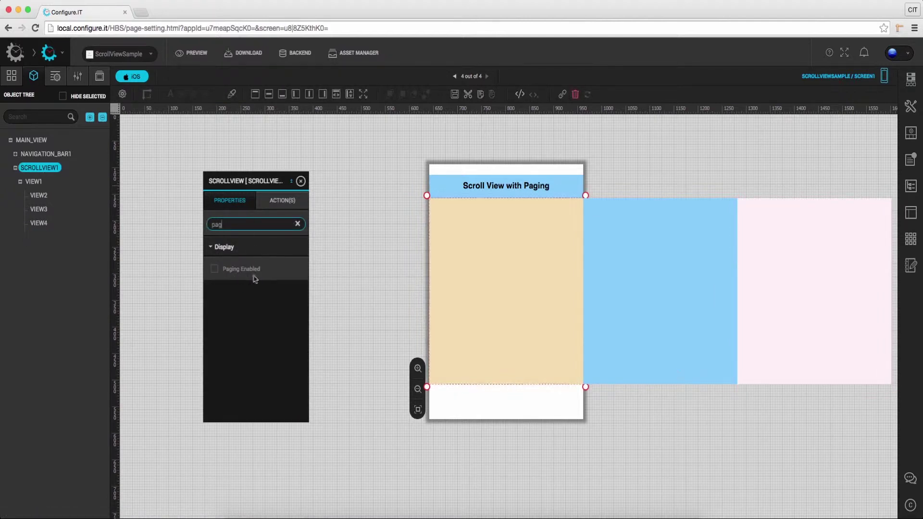
click(215, 269)
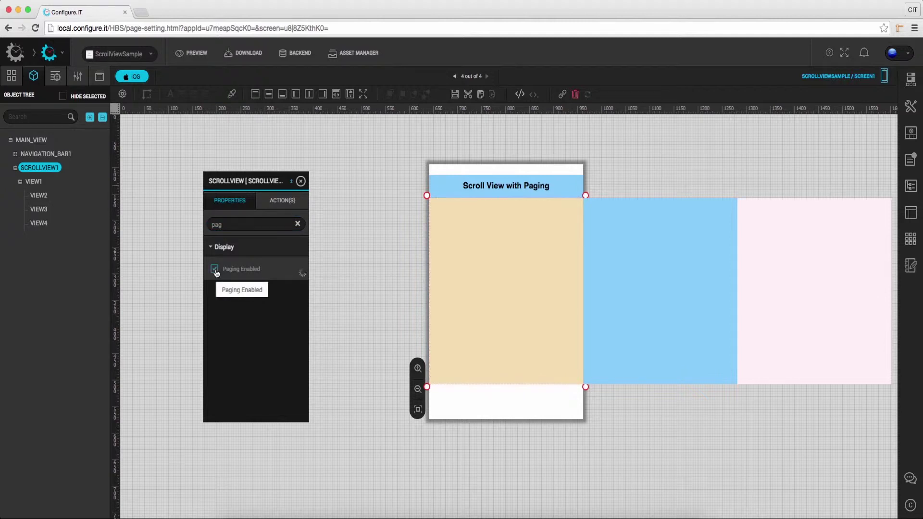
Add a Page Control in the white area below the scroll view and center it horizontally on the screen.
click(55, 76)
text(pag)
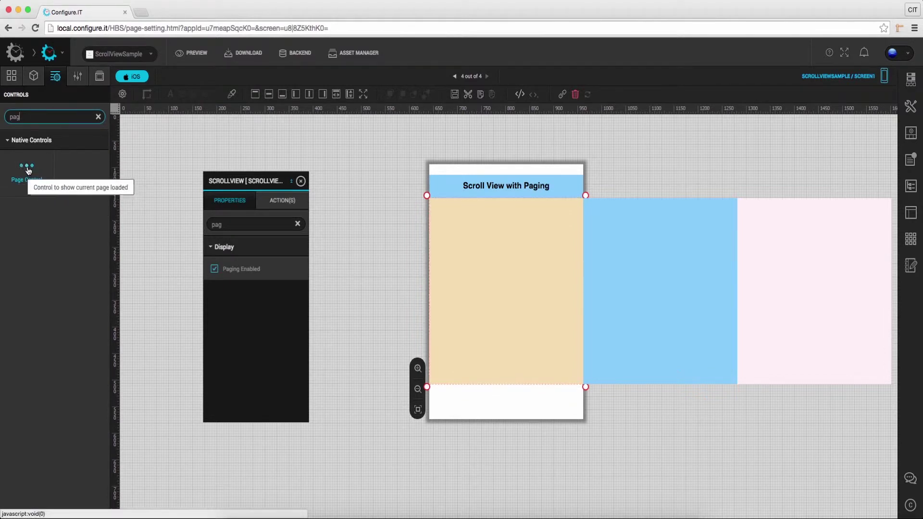
drag(24, 173, 496, 400)
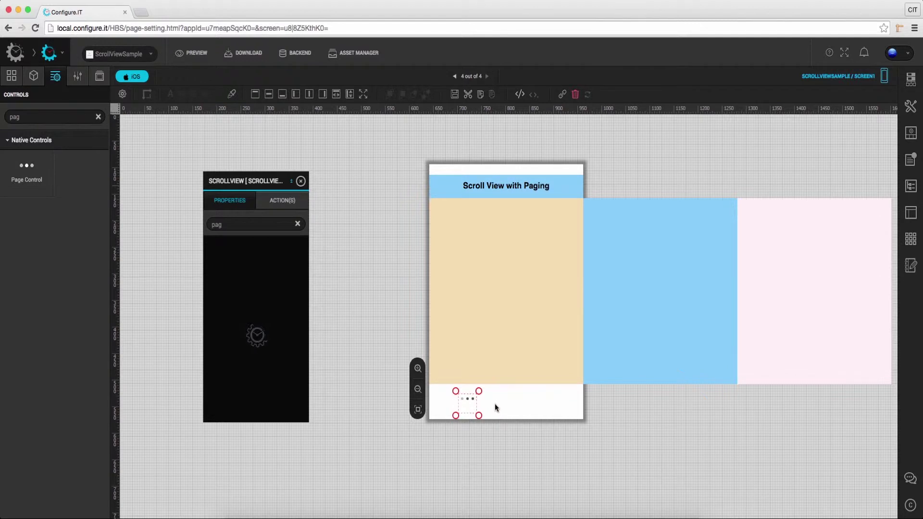
click(310, 98)
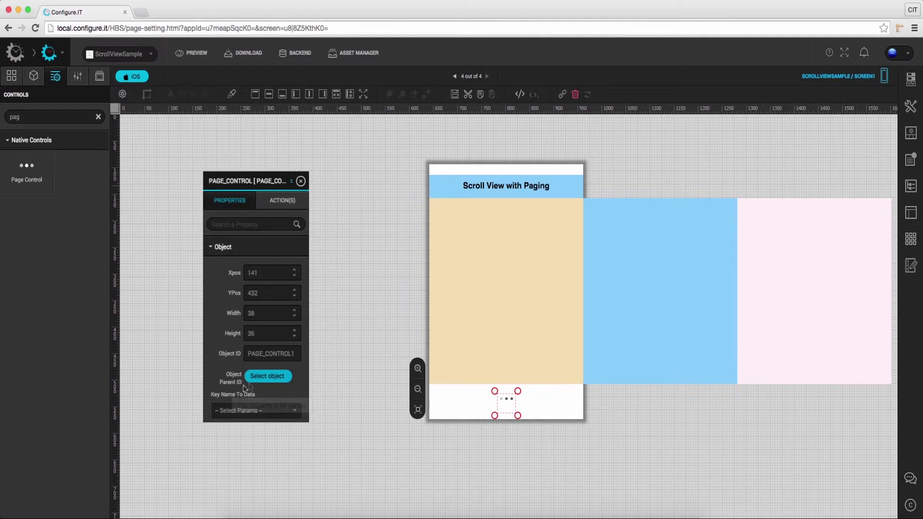
Set the page control's Object Parent ID to SCROLLVIEW1 and save the selection.
click(265, 379)
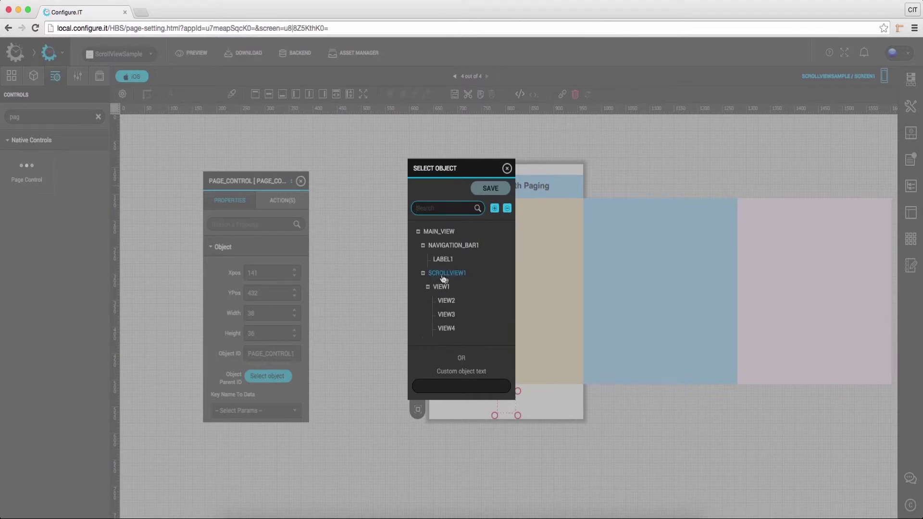
click(458, 277)
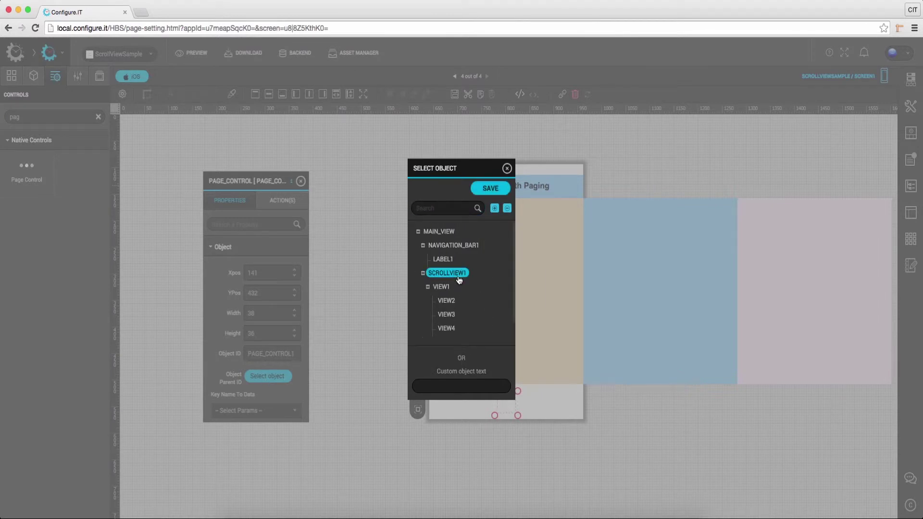
click(495, 189)
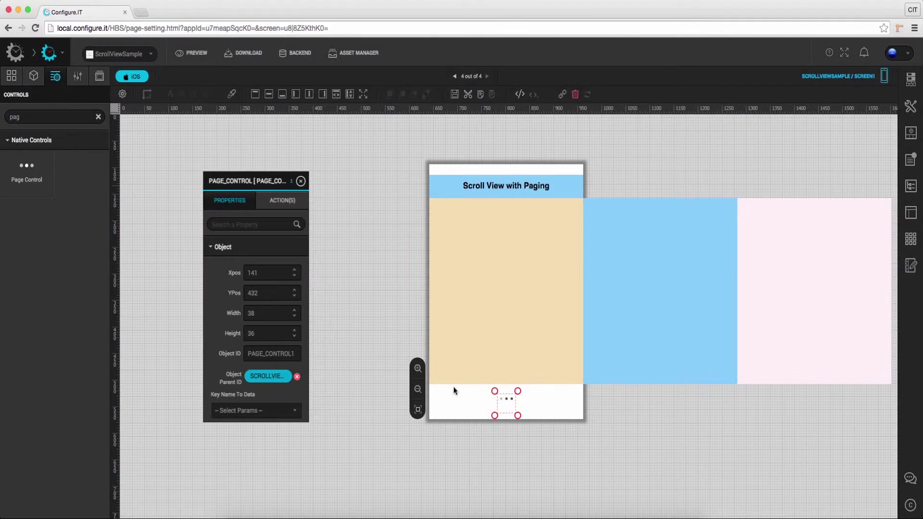
Set the page control's Page Control Tint Color to black 000000.
scroll(263, 368, down, 10)
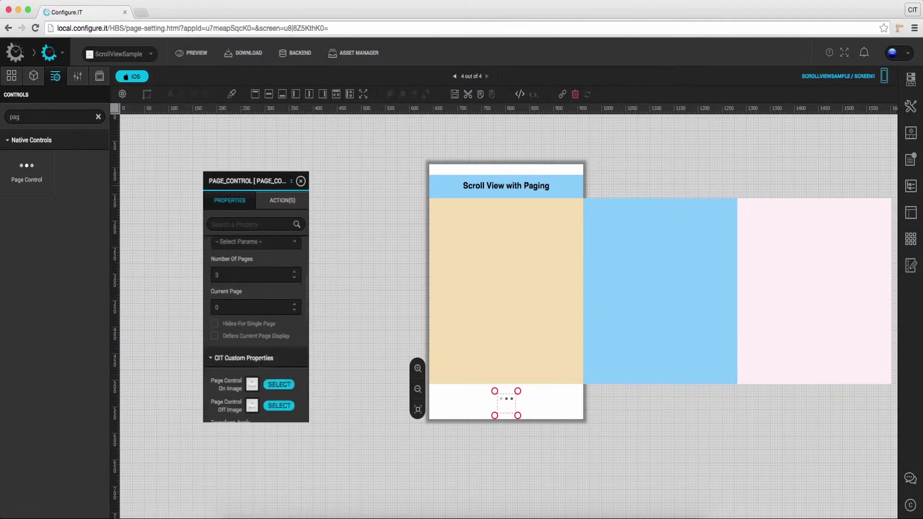
scroll(263, 368, down, 5)
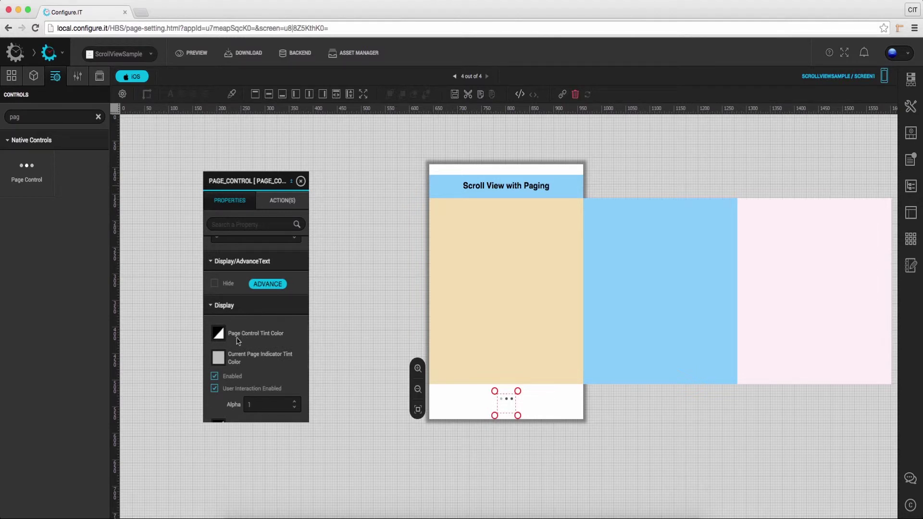
click(264, 334)
click(456, 374)
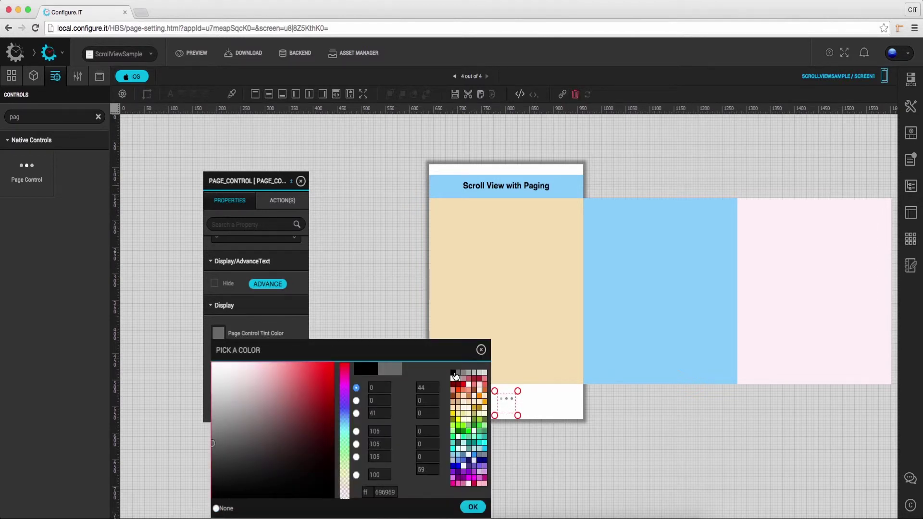
click(454, 374)
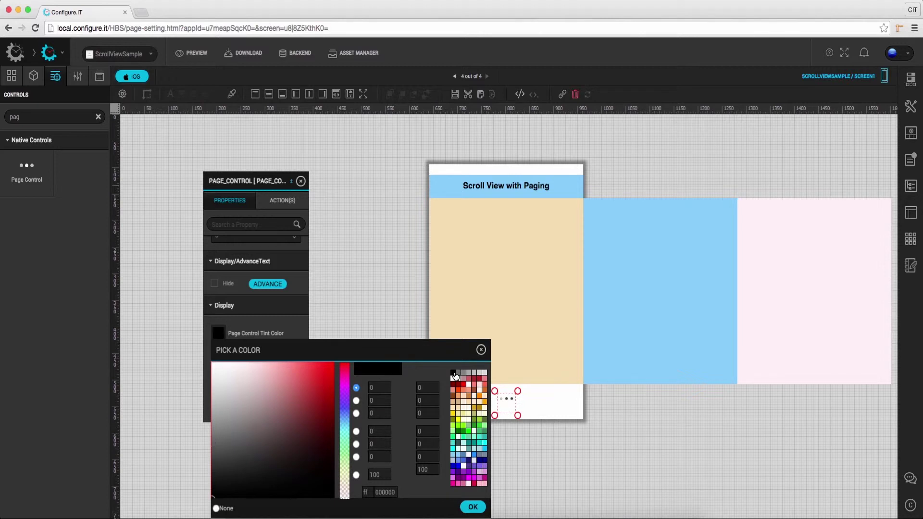
click(472, 507)
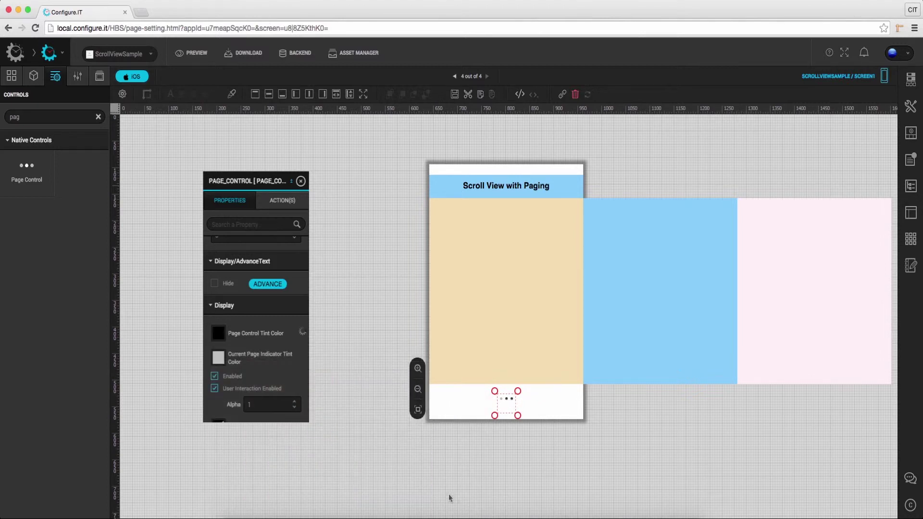
Set the page control's Current Page Indicator Tint Color to dark red a52a2a.
click(246, 359)
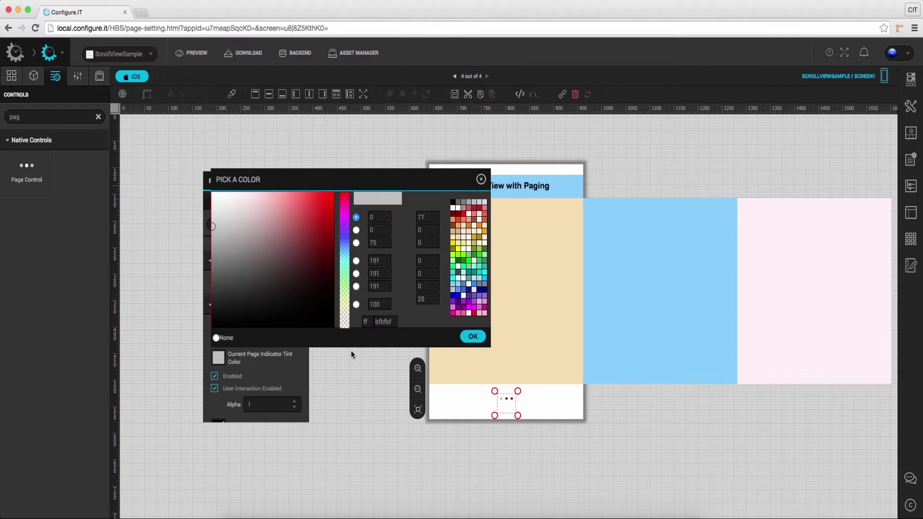
click(470, 226)
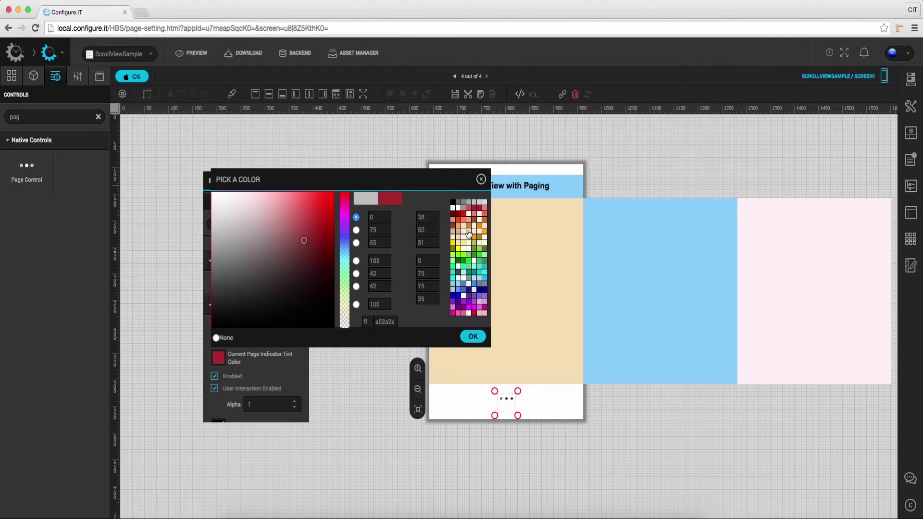
click(473, 337)
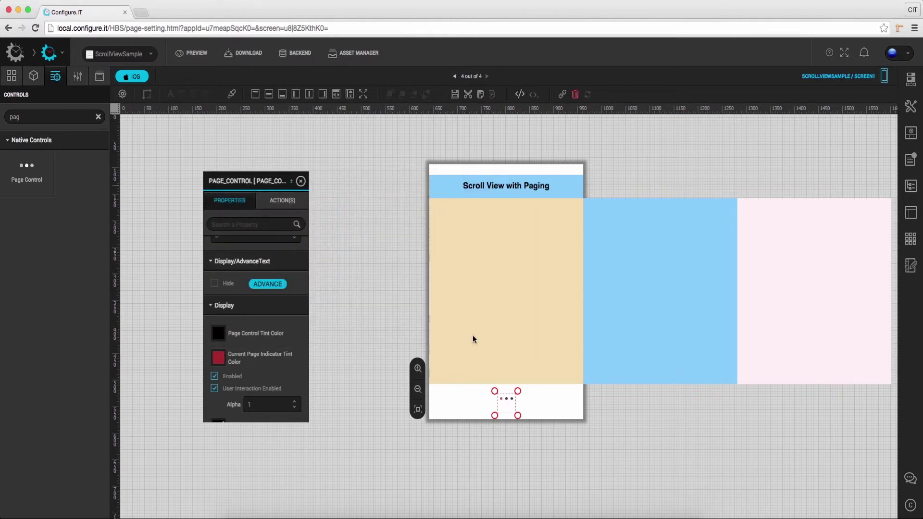
Anchor the page control to the bottom edge in the advanced NSVFLAG settings of its Hide property and save.
click(252, 224)
text(hide)
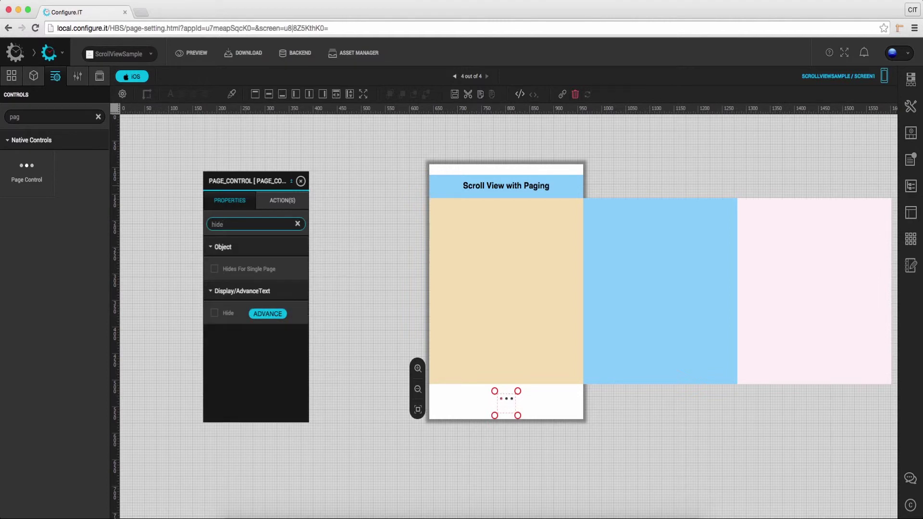
click(270, 313)
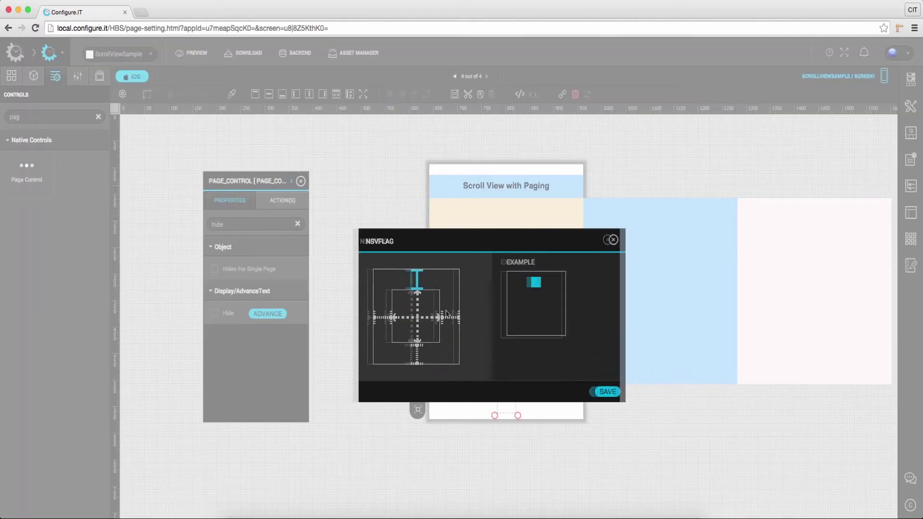
click(412, 353)
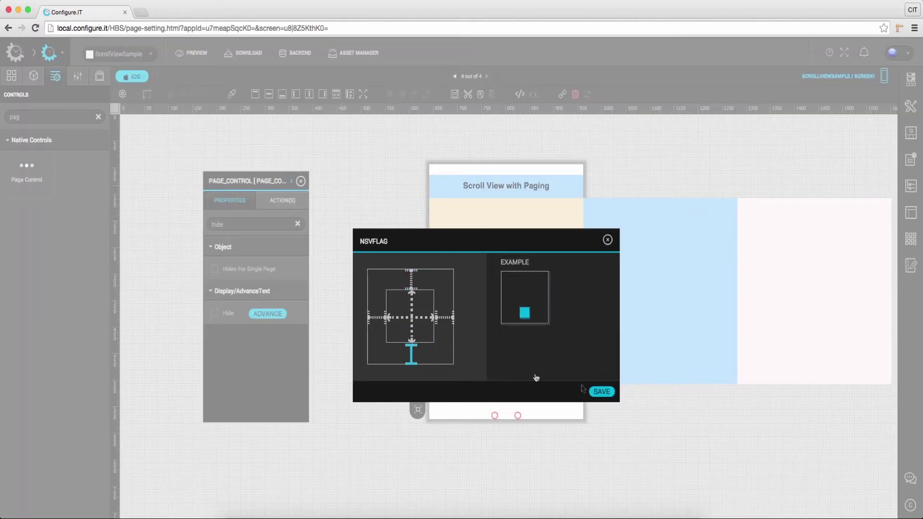
click(601, 392)
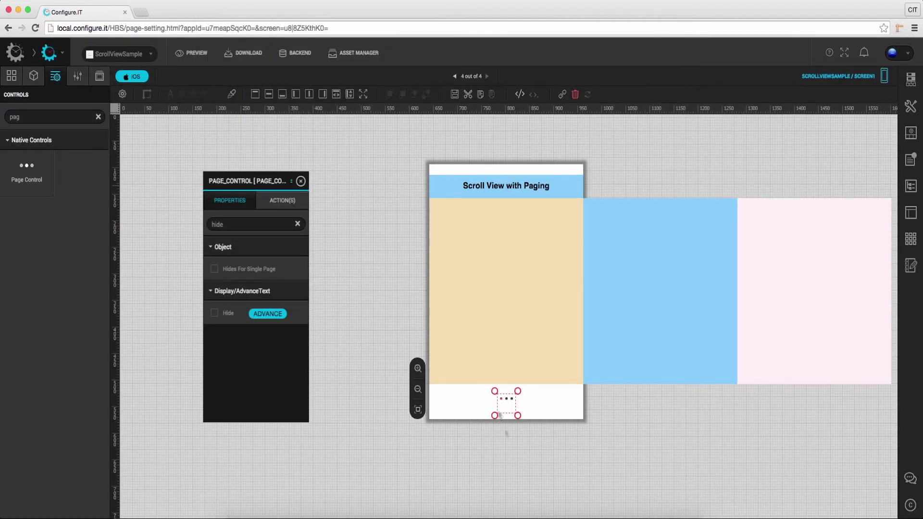
Switch to the iOS Simulator, load the Most Updated preview of the app, and try swiping the scroll view pages.
click(536, 515)
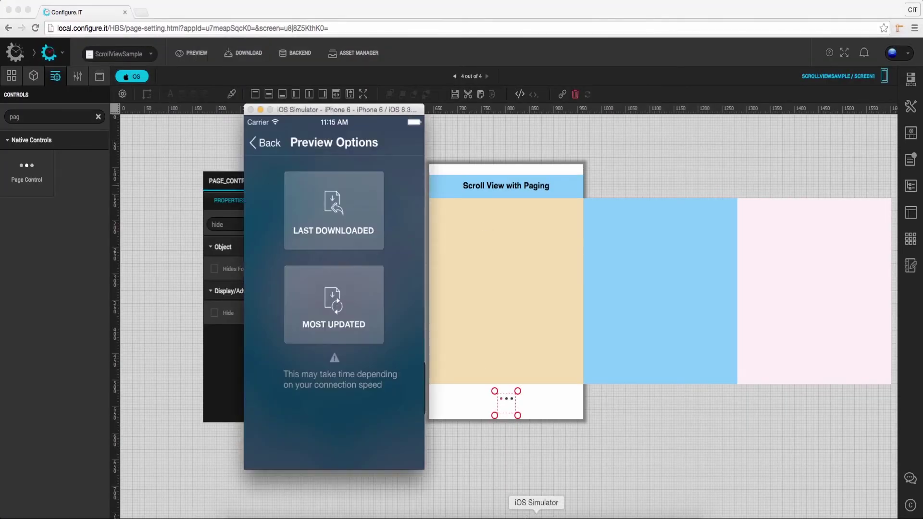
click(331, 316)
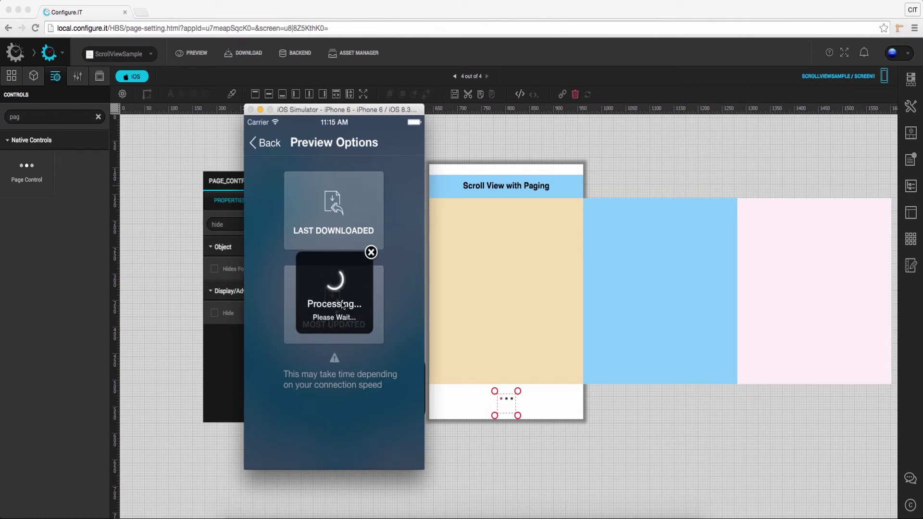
drag(354, 303, 313, 319)
mouse_move(382, 316)
mouse_down()
mouse_move(297, 319)
mouse_move(382, 324)
mouse_up()
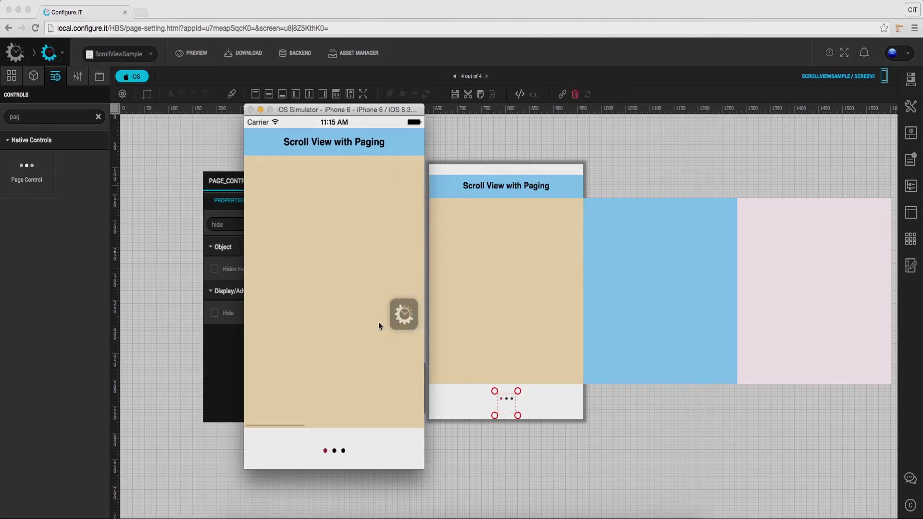